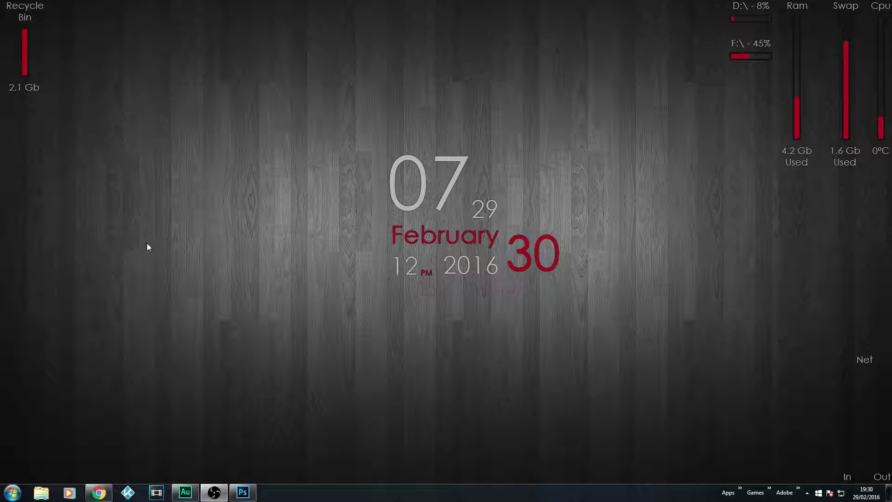
# - Switch to the running Photoshop window from the taskbar
pyautogui.click(243, 491)
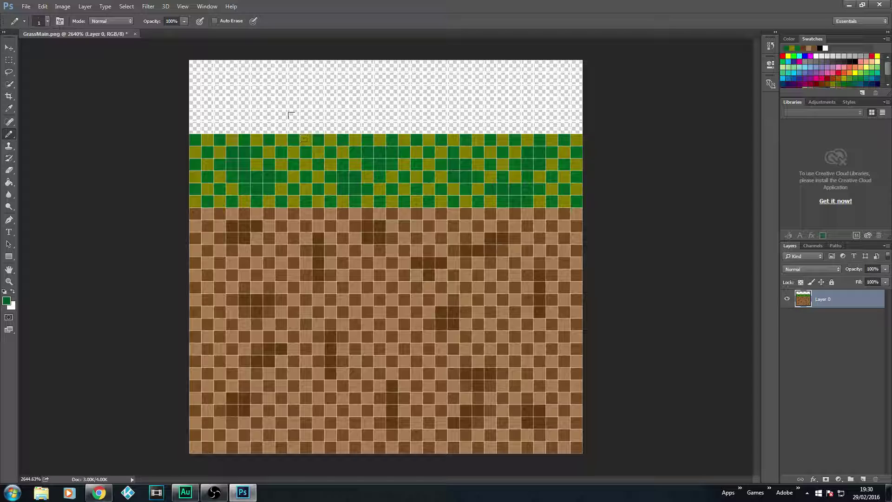
# - Open the File menu while GrassMain.png is displayed
pyautogui.click(27, 7)
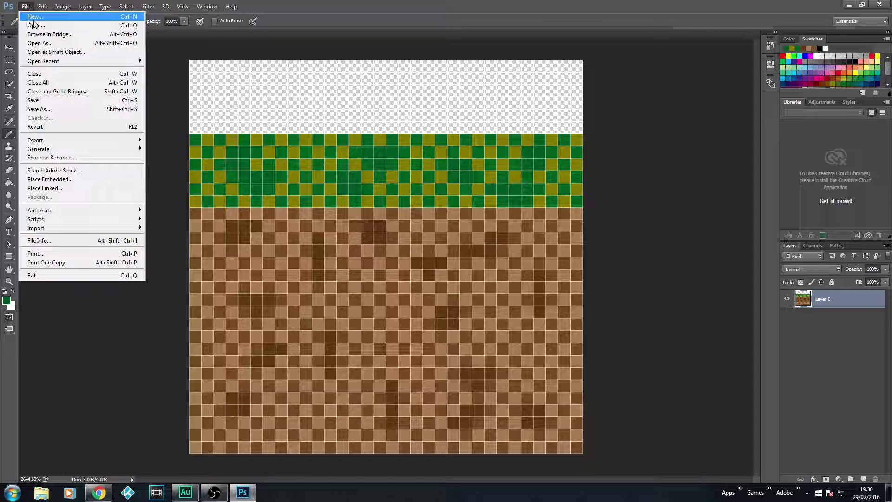
# - Create a new 256 × 256-pixel document with a transparent background
pyautogui.click(35, 17)
pyautogui.doubleClick(400, 160)
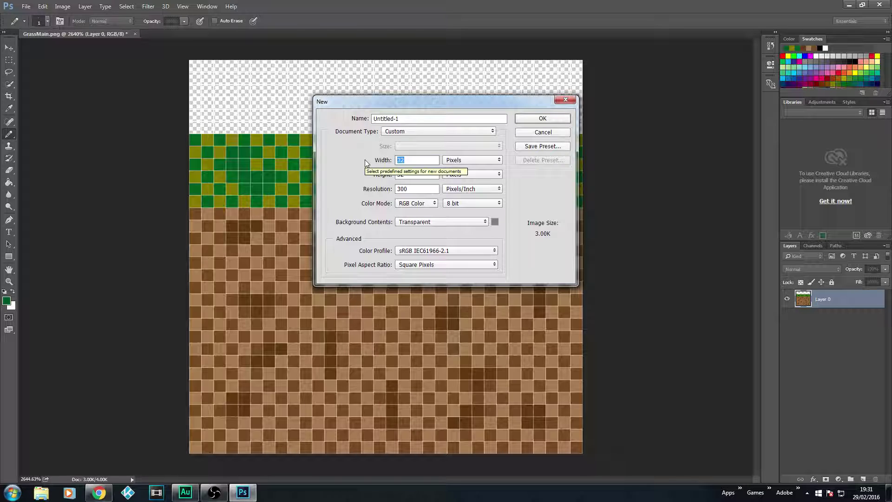
pyautogui.write('256')
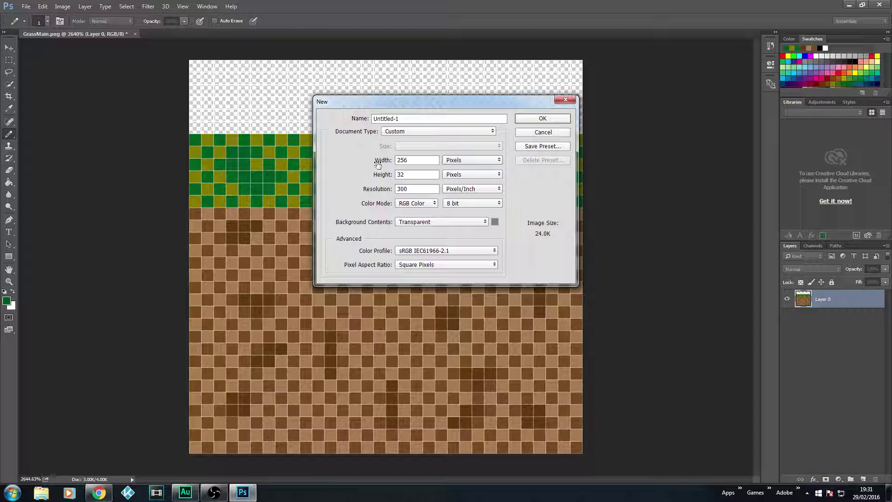
pyautogui.doubleClick(417, 175)
pyautogui.write('256')
pyautogui.click(542, 118)
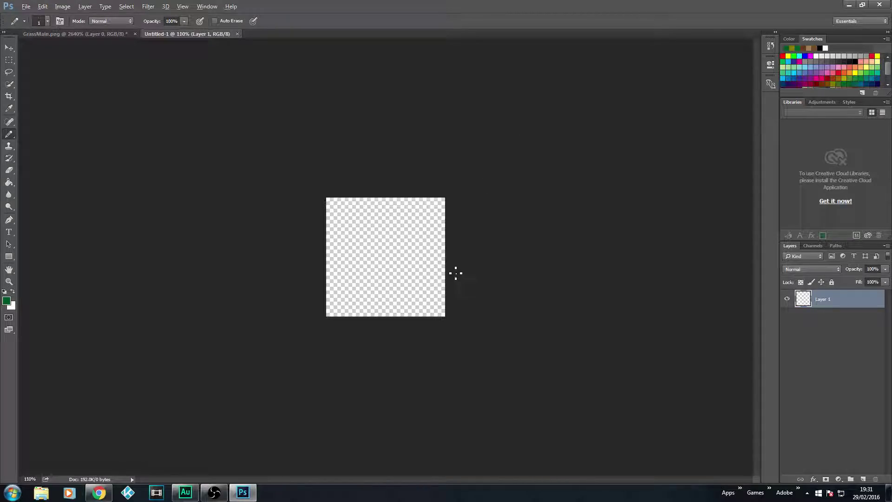
# - Zoom the Untitled-1 canvas to about 319% so it fills the window
pyautogui.keyDown('alt'); pyautogui.scroll(10, 456, 273); pyautogui.keyUp('alt')
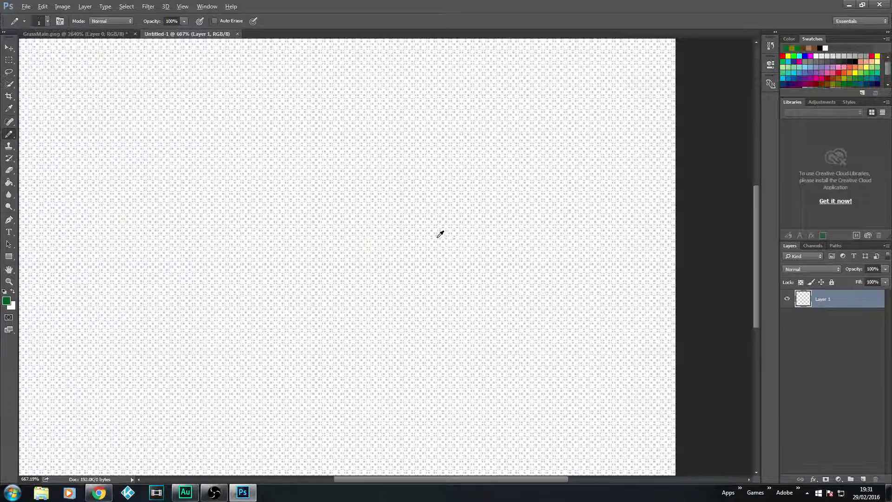
pyautogui.keyDown('alt'); pyautogui.scroll(12, 440, 233); pyautogui.keyUp('alt')
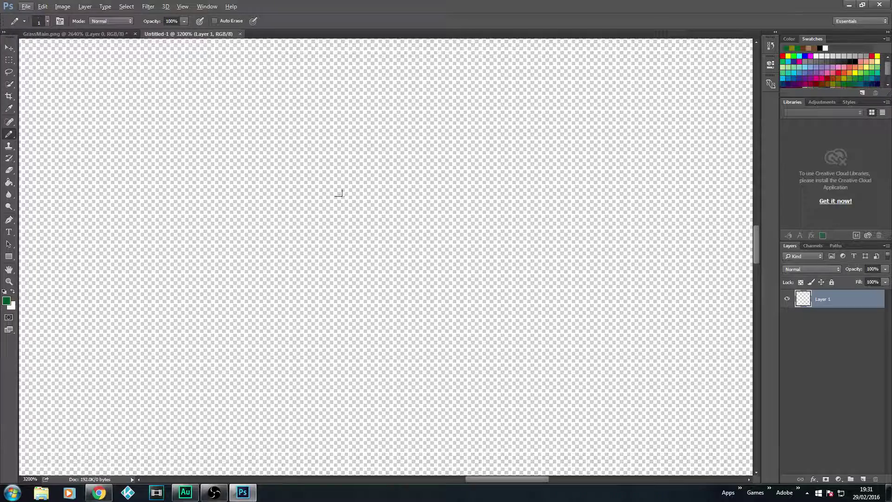
pyautogui.keyDown('alt'); pyautogui.scroll(-10, 375, 199); pyautogui.keyUp('alt')
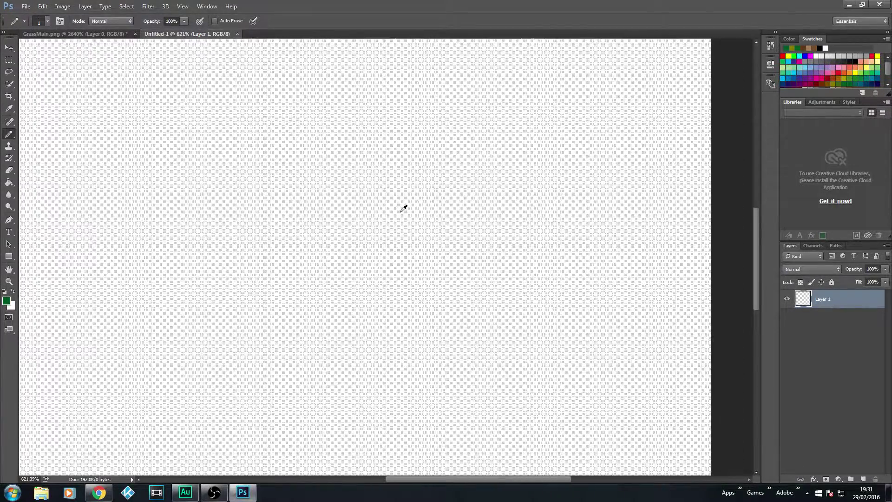
pyautogui.keyDown('alt'); pyautogui.scroll(-5, 403, 209); pyautogui.keyUp('alt')
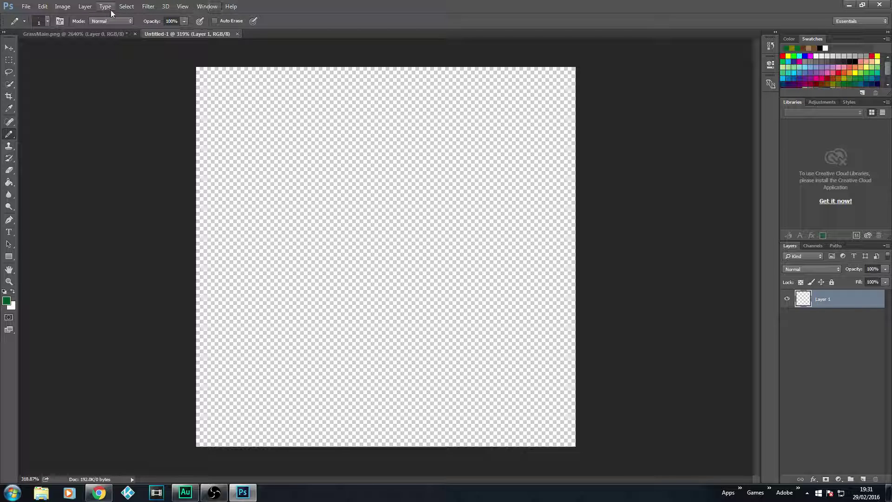
# - Turn on the canvas grid overlay via View > Show > Grid
pyautogui.click(183, 7)
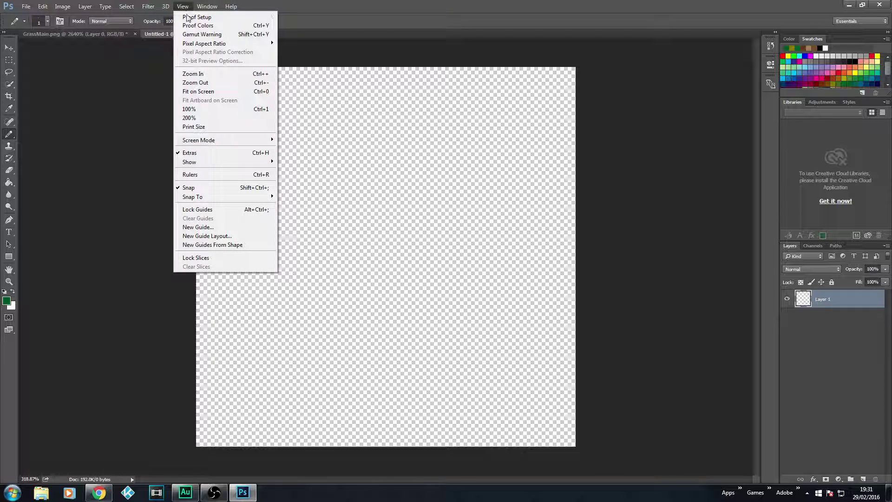
pyautogui.moveTo(261, 162)
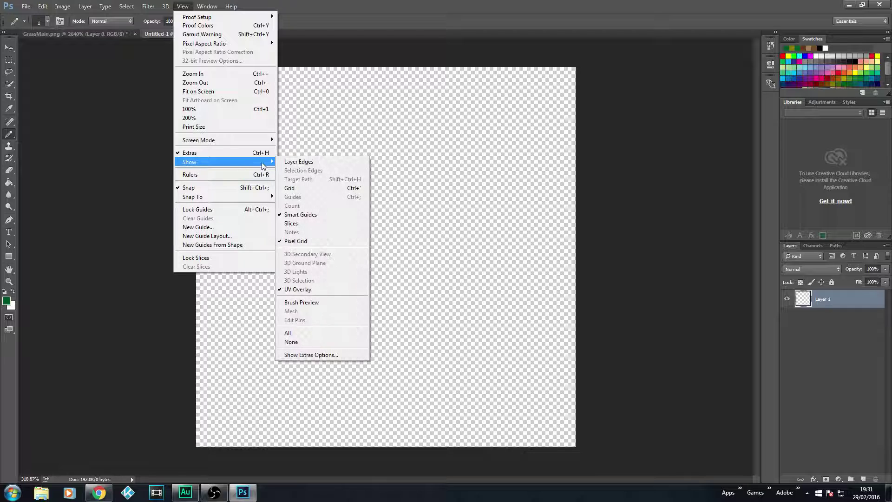
pyautogui.click(310, 190)
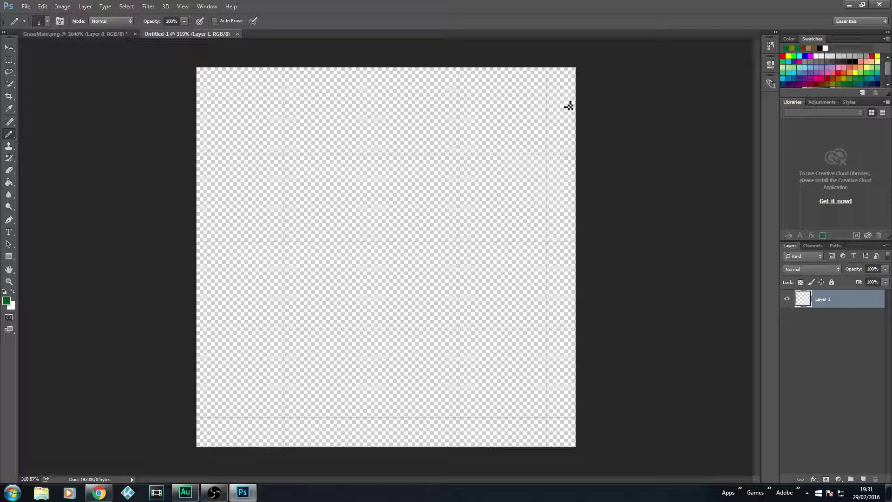
# - Open Guides, Grid & Slices from Edit > Preferences
pyautogui.click(43, 6)
pyautogui.moveTo(62, 6)
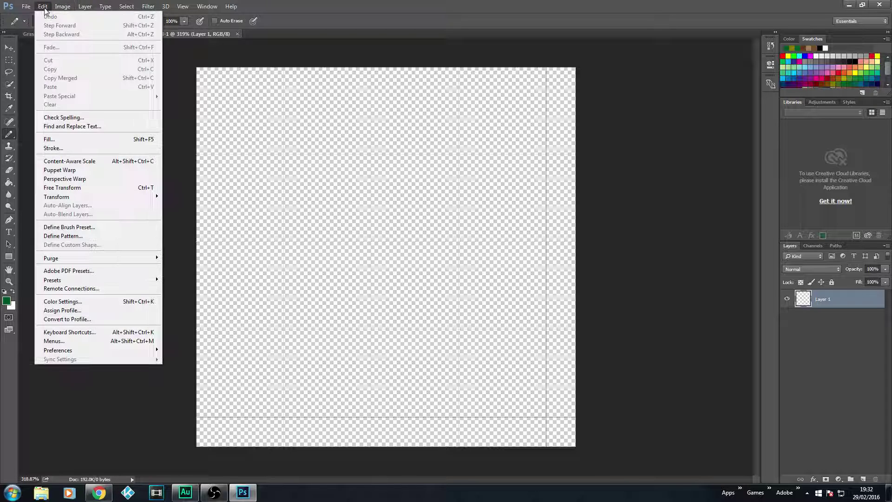
pyautogui.moveTo(90, 350)
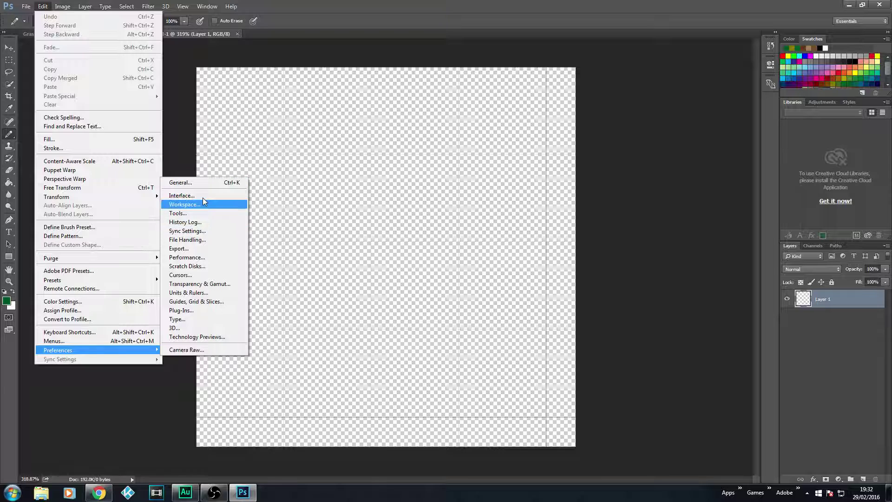
pyautogui.click(197, 302)
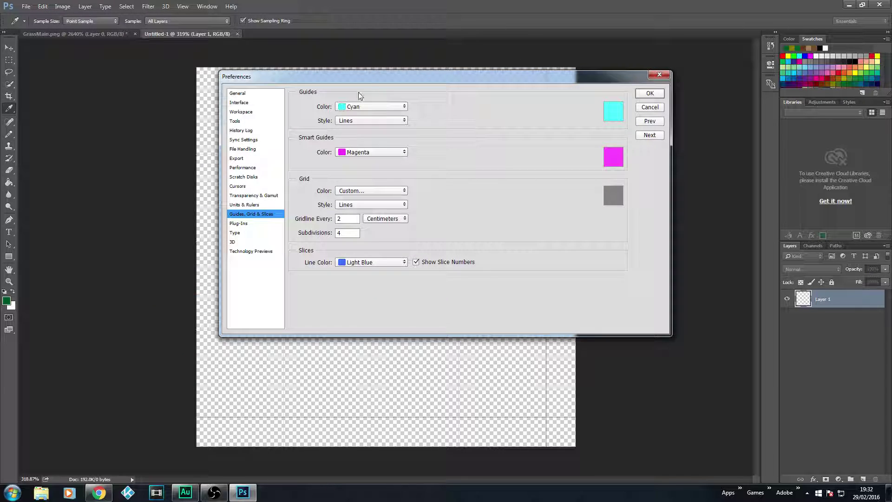
# - Set grid subdivisions to 2, which closes the preferences dialog
pyautogui.moveTo(363, 83); pyautogui.dragTo(334, 92)
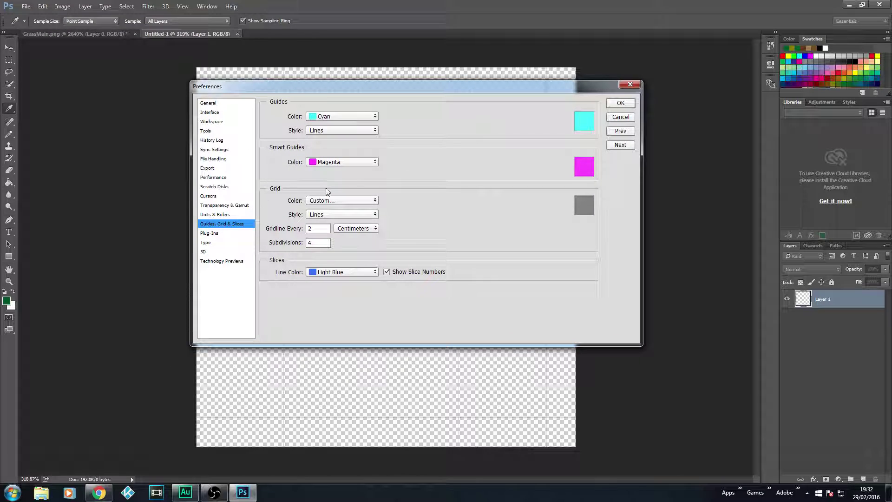
pyautogui.doubleClick(317, 245)
pyautogui.write('2')
pyautogui.press('Return')
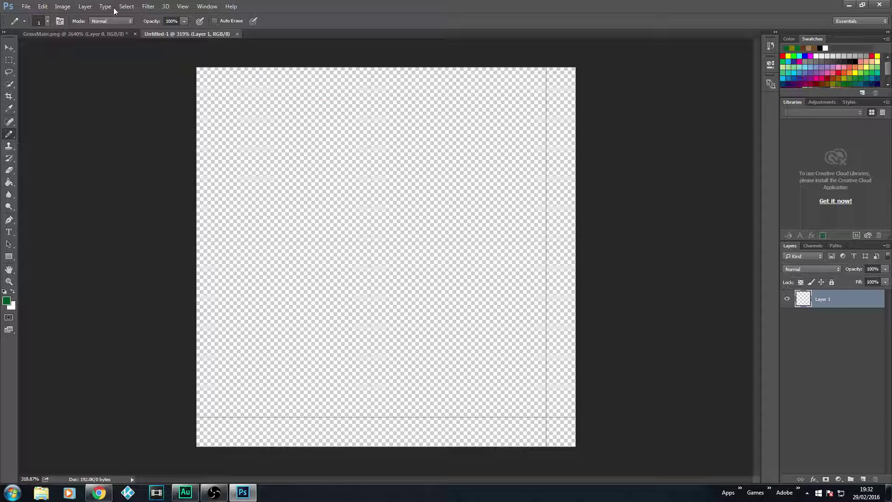
# - Reopen the grid preferences and set gridlines every 32 Pixels with 2 subdivisions
pyautogui.click(43, 7)
pyautogui.moveTo(135, 350)
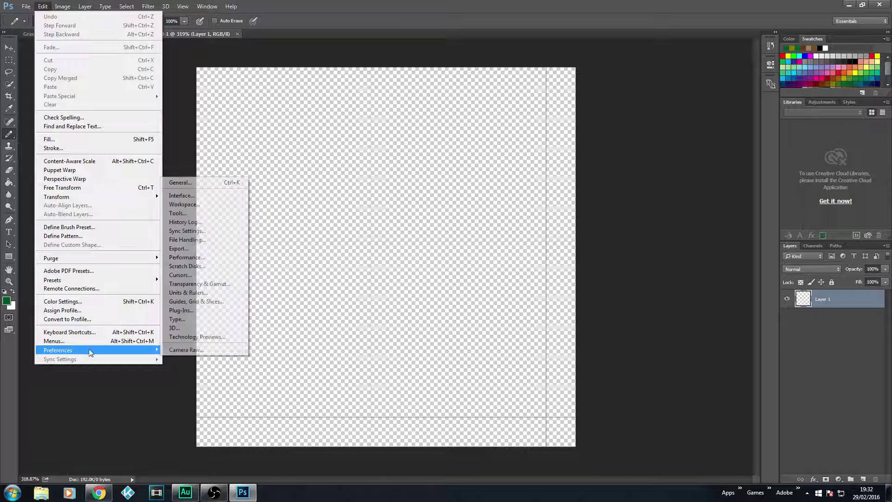
pyautogui.click(211, 302)
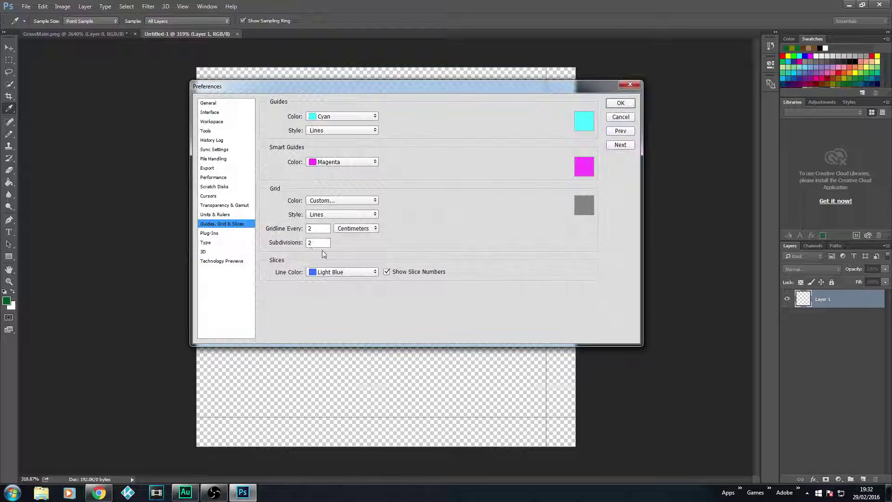
pyautogui.write('2')
pyautogui.click(358, 230)
pyautogui.click(356, 237)
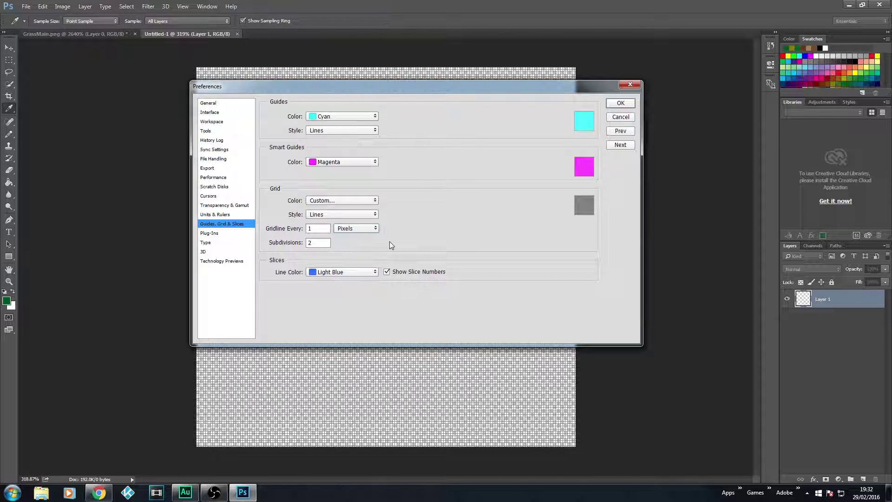
pyautogui.doubleClick(325, 231)
pyautogui.write('32')
pyautogui.moveTo(344, 90); pyautogui.dragTo(331, 221)
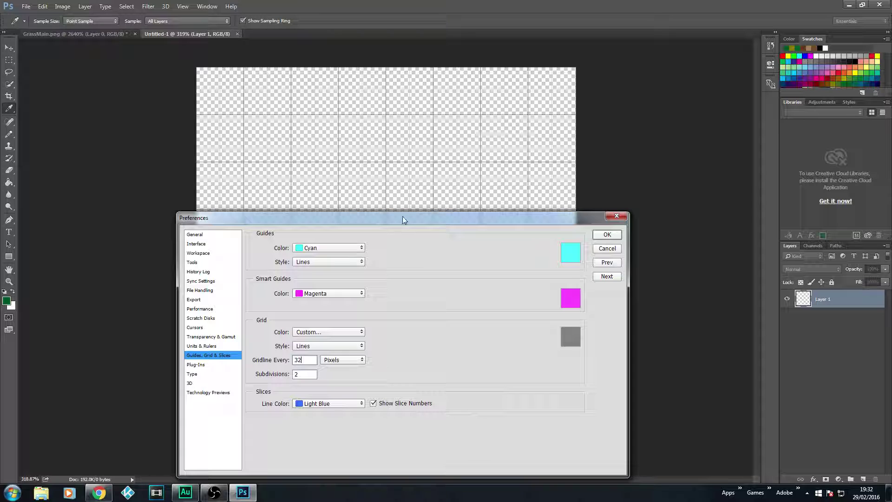
# - Choose Magenta as the grid colour and move the dialog to view the canvas
pyautogui.moveTo(400, 217); pyautogui.dragTo(355, 107)
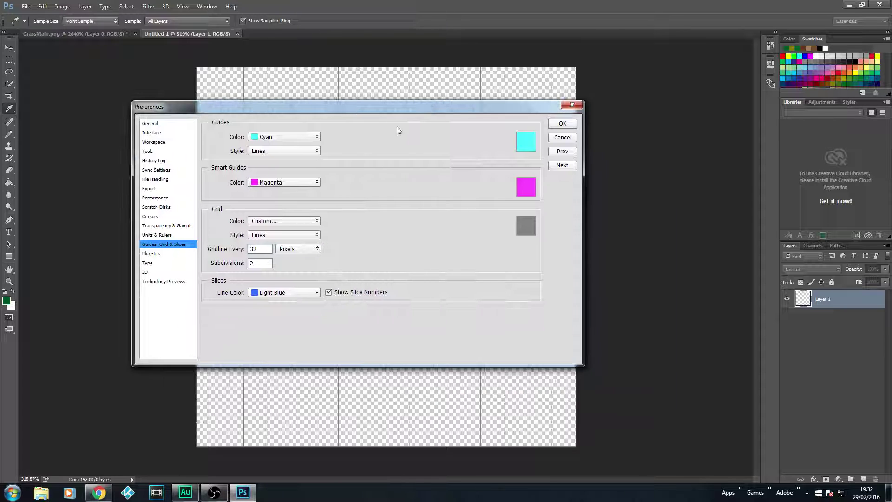
pyautogui.click(280, 222)
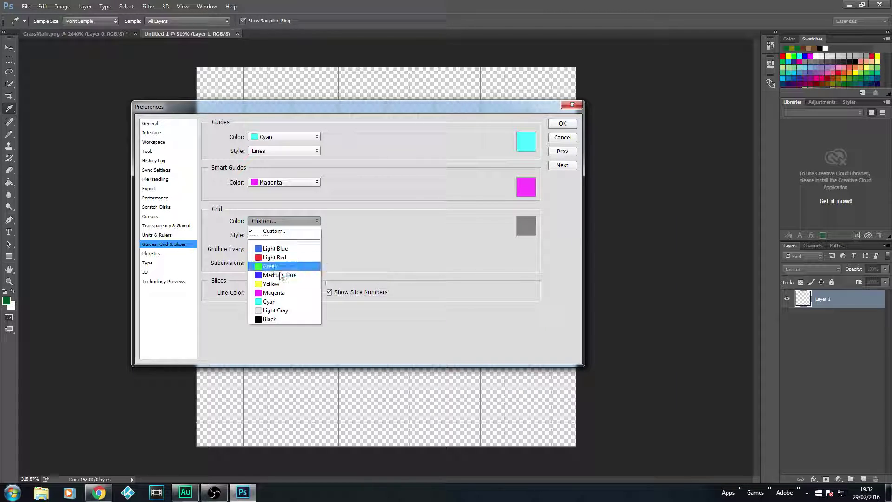
pyautogui.click(279, 293)
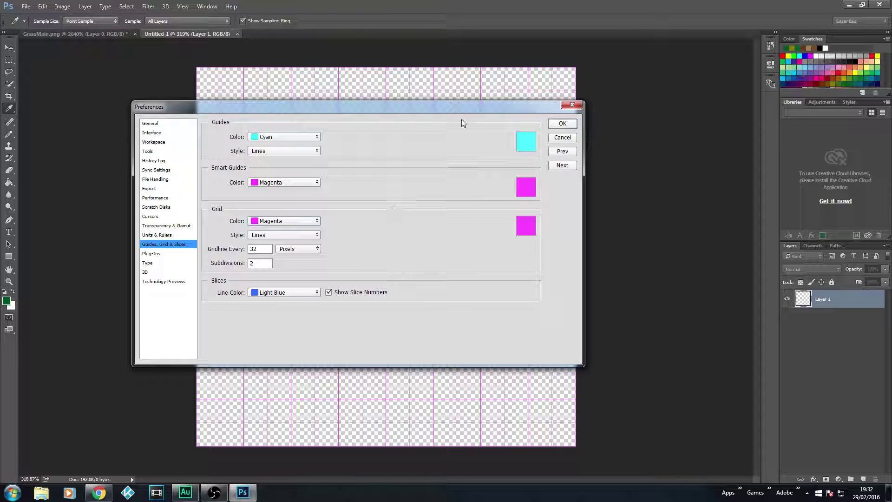
pyautogui.moveTo(398, 110); pyautogui.dragTo(448, 240)
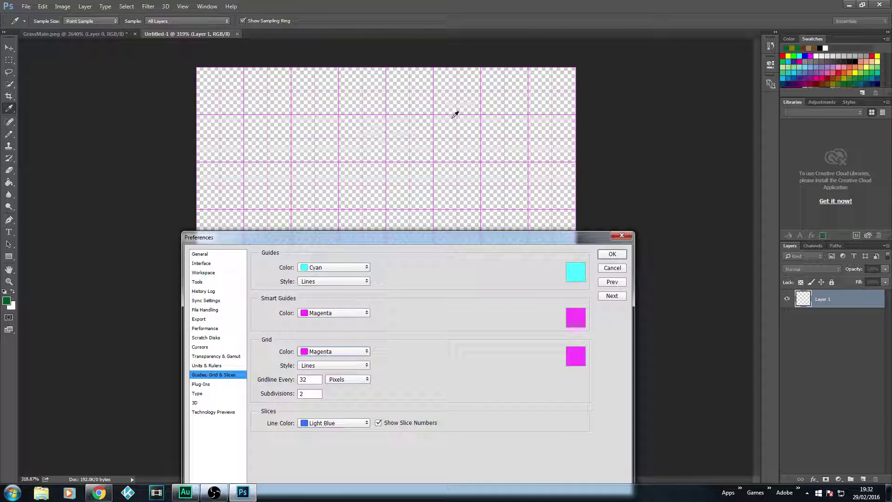
# - Try Black, switch the grid back to Magenta, and accept the preferences
pyautogui.click(342, 351)
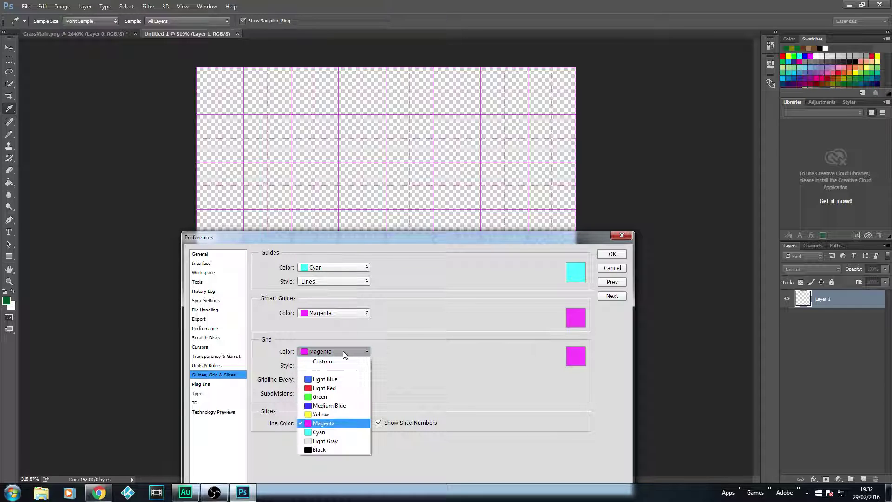
pyautogui.click(323, 449)
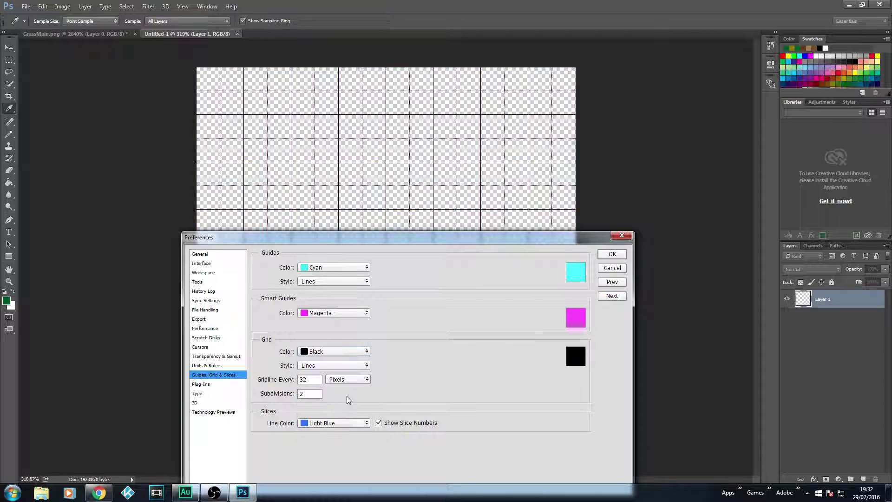
pyautogui.click(346, 352)
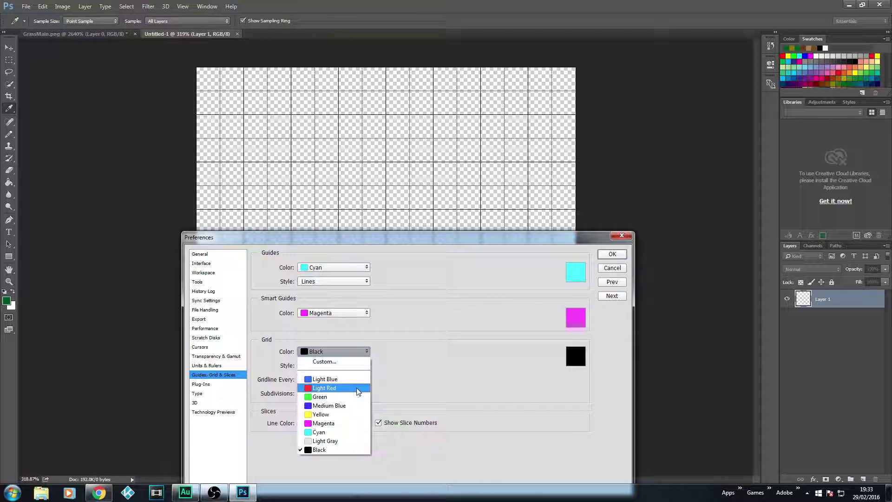
pyautogui.click(325, 423)
pyautogui.moveTo(378, 242); pyautogui.dragTo(359, 101)
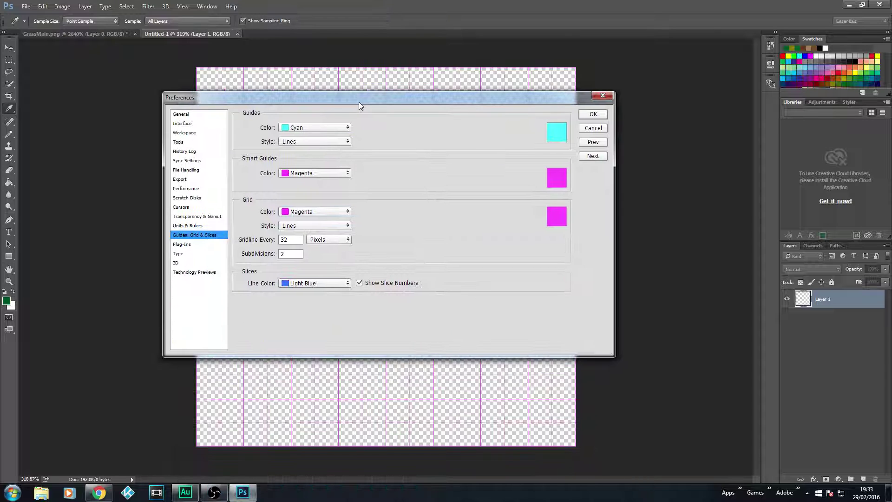
pyautogui.click(594, 115)
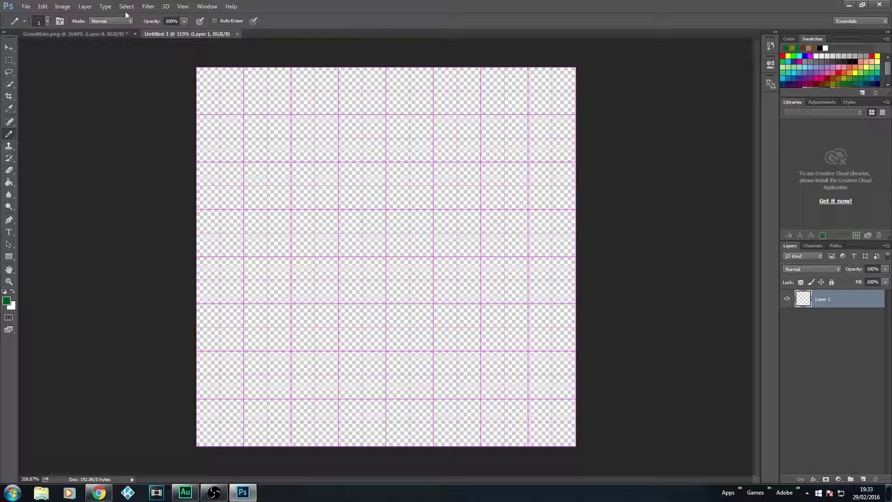
# - Choose File > Place Embedded to browse for an image
pyautogui.click(31, 7)
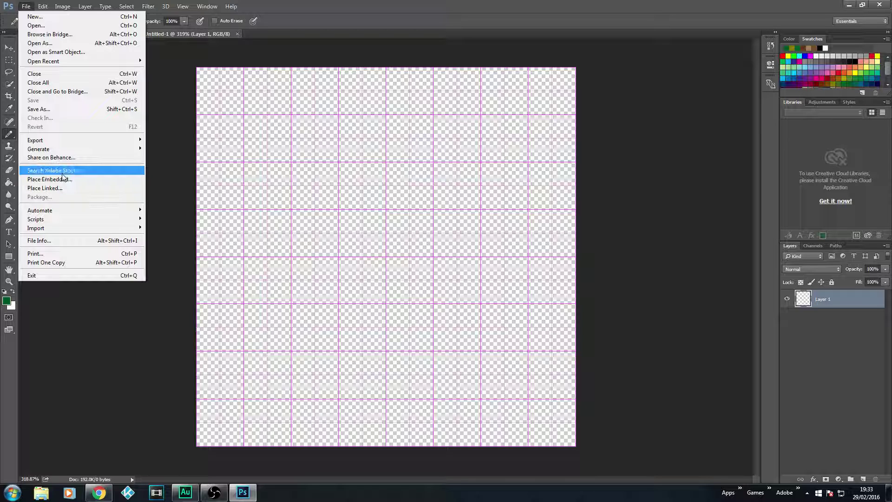
pyautogui.press('Left')
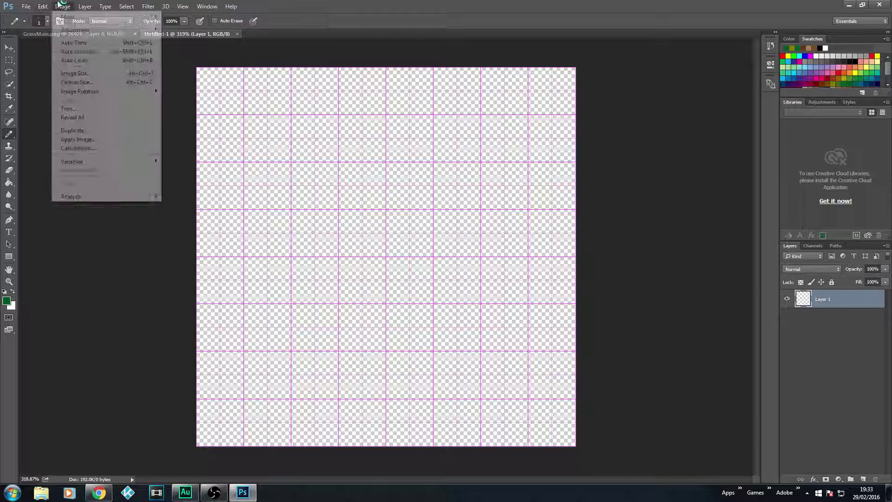
pyautogui.moveTo(26, 6)
pyautogui.click(59, 181)
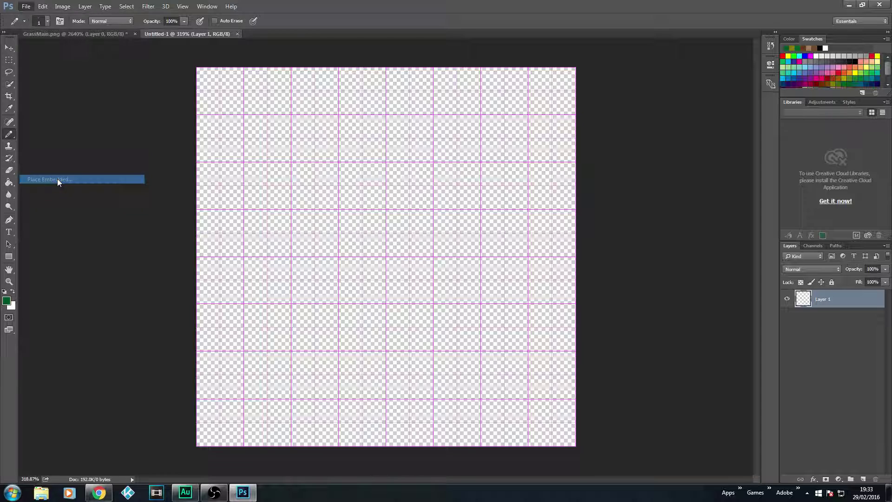
# - Place the GrassMain file as an embedded layer and confirm the placement
pyautogui.click(106, 66)
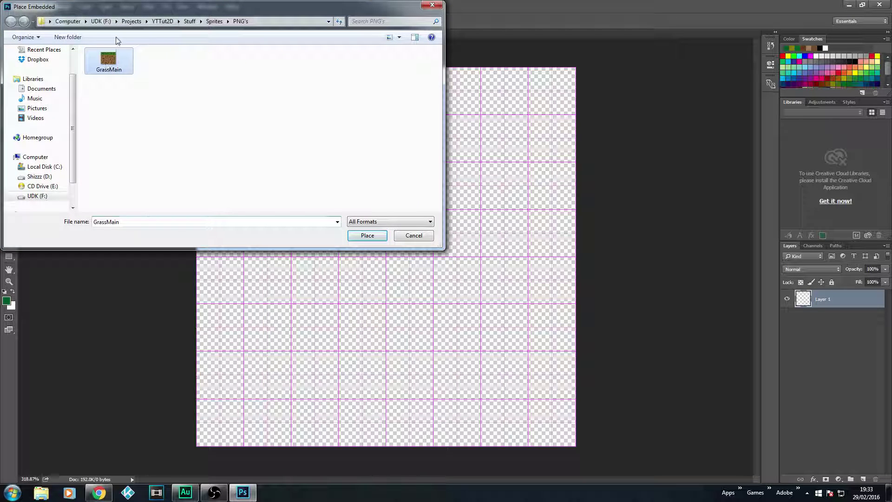
pyautogui.click(367, 236)
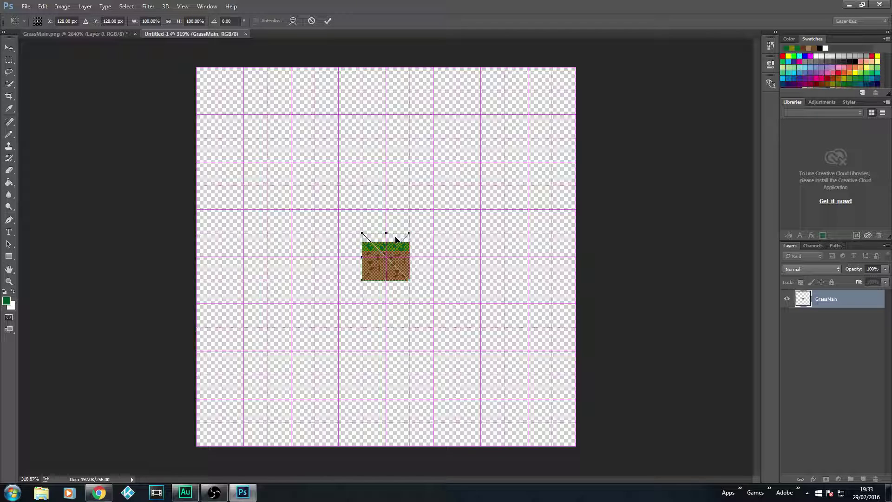
pyautogui.click(10, 49)
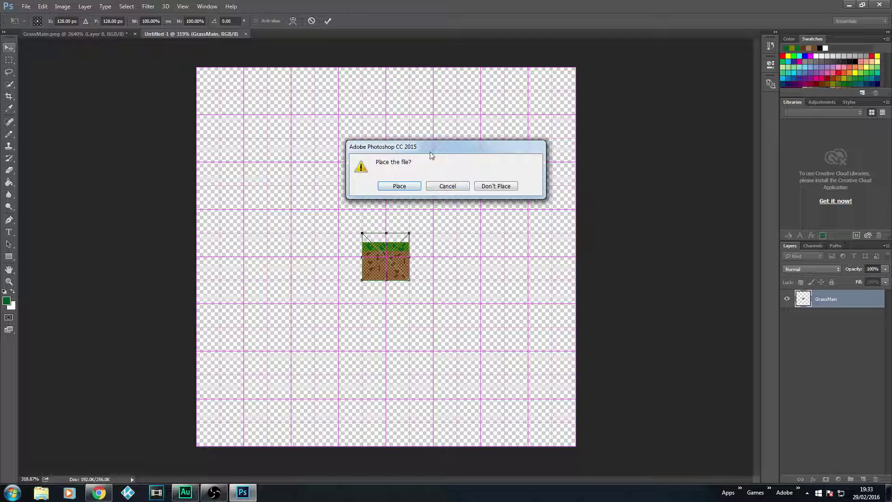
pyautogui.click(399, 187)
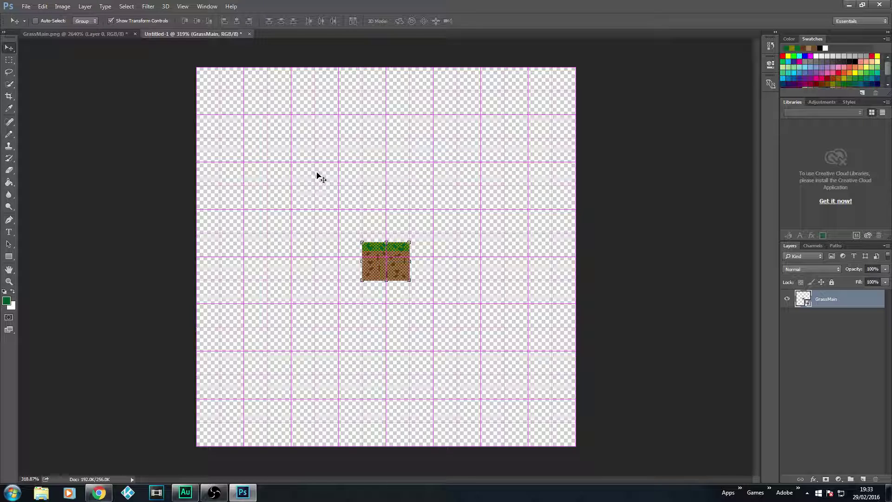
# - Drag the GrassMain tile into the top-left 32-pixel cell, aligning it with the magenta gridlines
pyautogui.moveTo(402, 261); pyautogui.dragTo(234, 96)
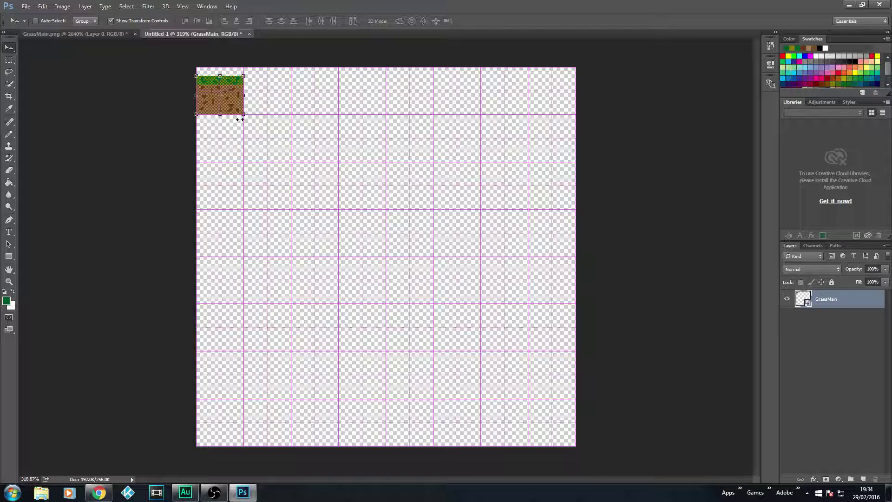
pyautogui.scroll(5, 231, 125)
pyautogui.moveTo(756, 195); pyautogui.dragTo(754, 132)
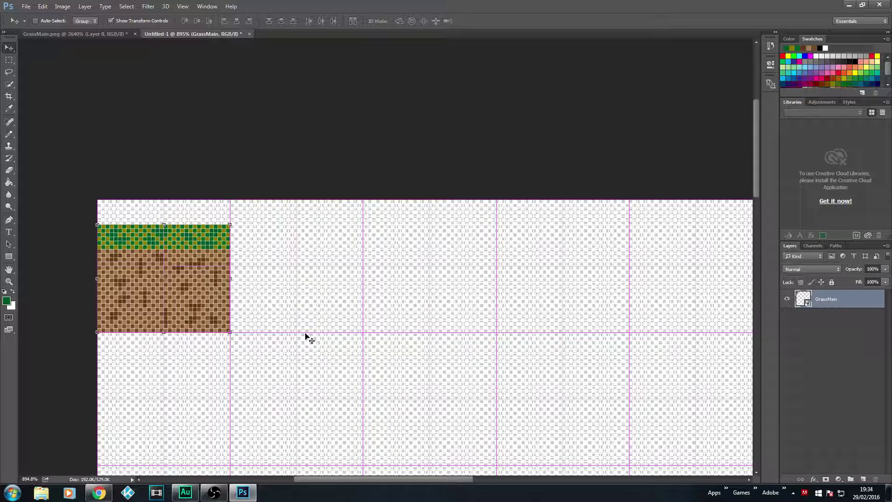
pyautogui.moveTo(184, 278); pyautogui.dragTo(182, 254)
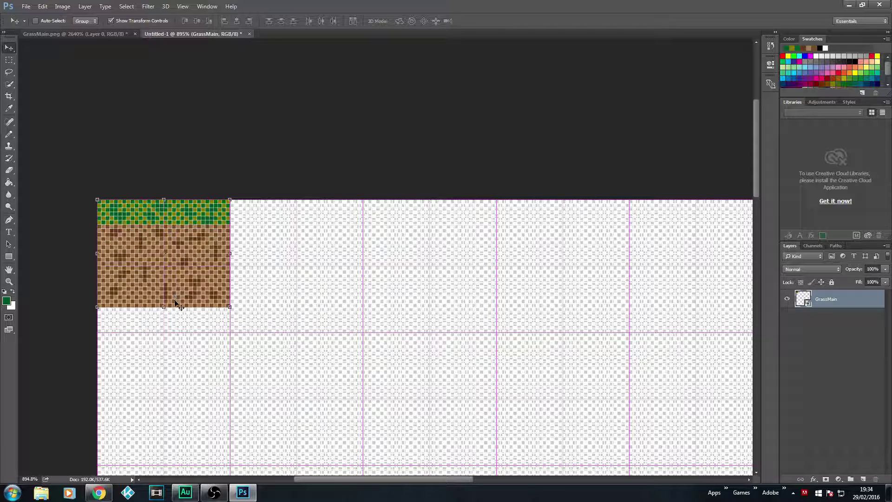
pyautogui.moveTo(204, 263); pyautogui.dragTo(202, 300)
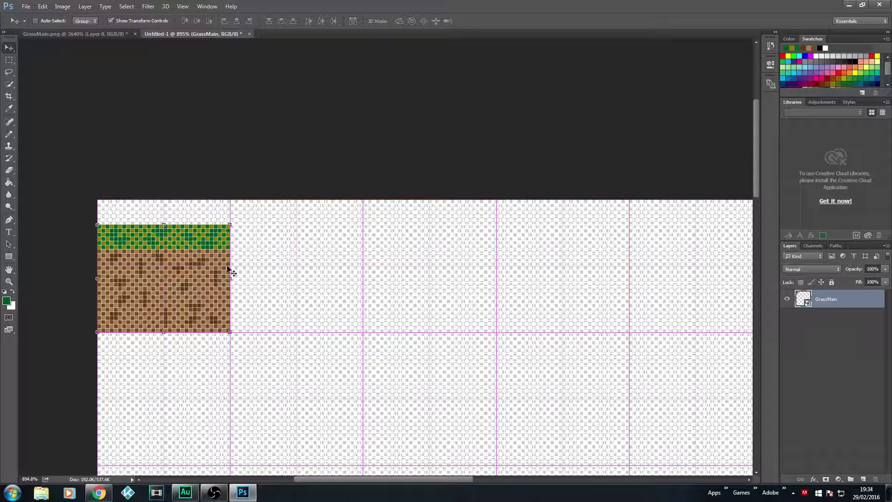